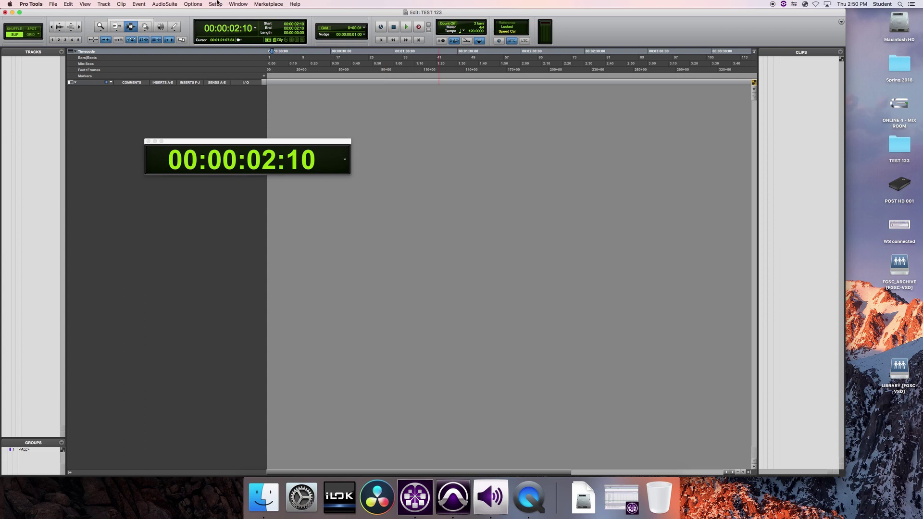
Step: Bring up the New Tracks dialog, set to one mono audio track
key("shift+super+n")
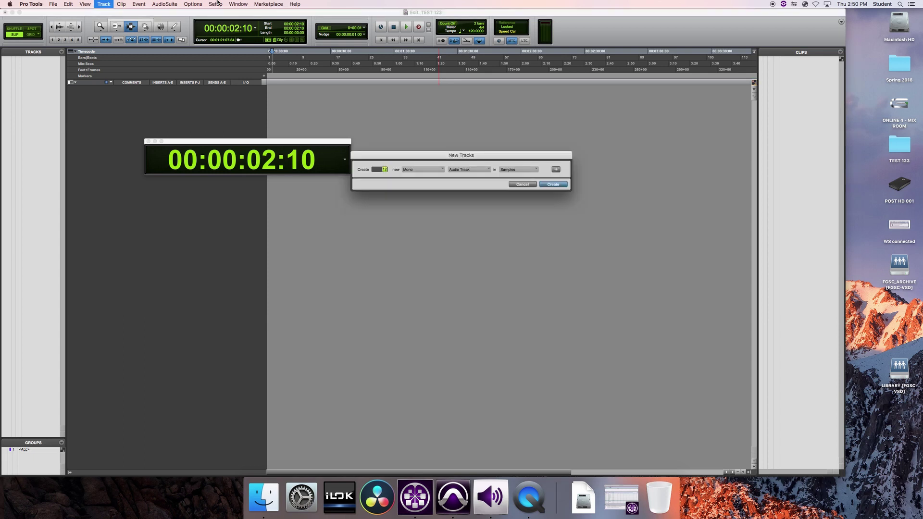
Step: Create twelve mono audio tracks, Audio 1 through Audio 12, in the session
key("Return")
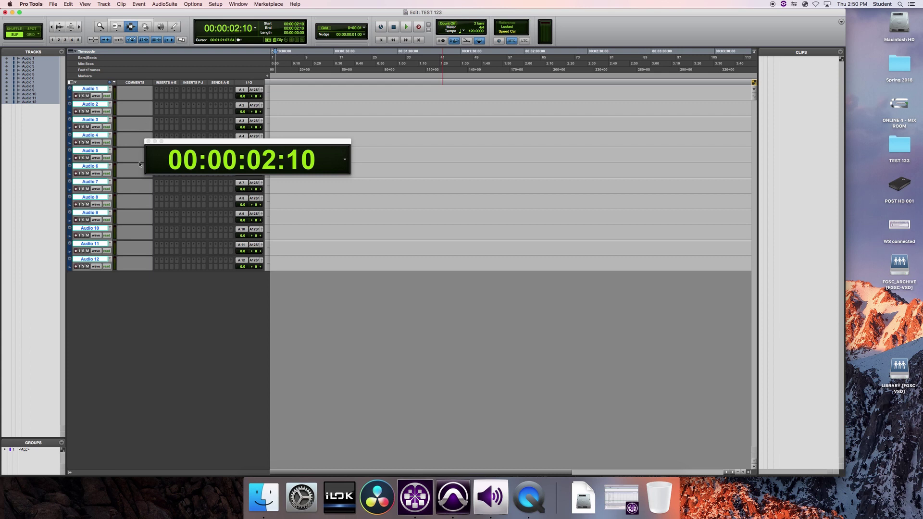
left_click(239, 3)
left_click(238, 4)
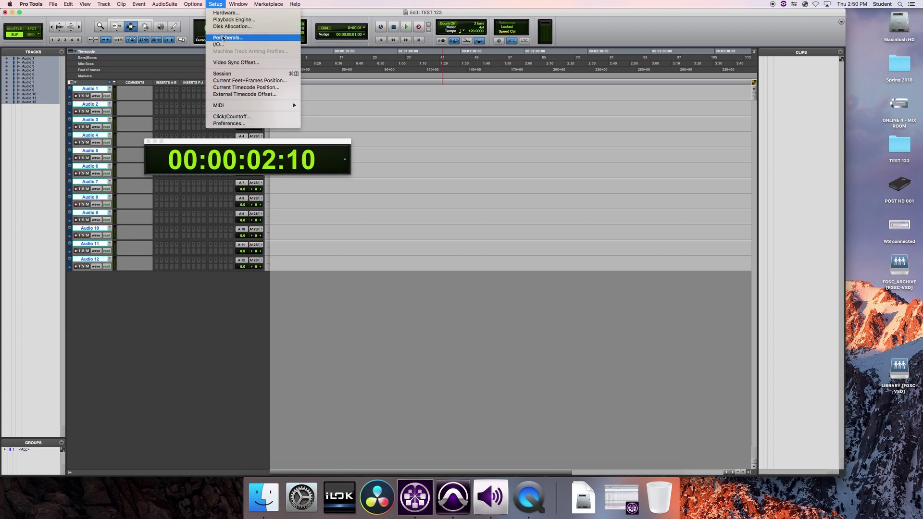
Step: Bring up the Peripherals settings and move the dialog lower on screen
left_click(224, 37)
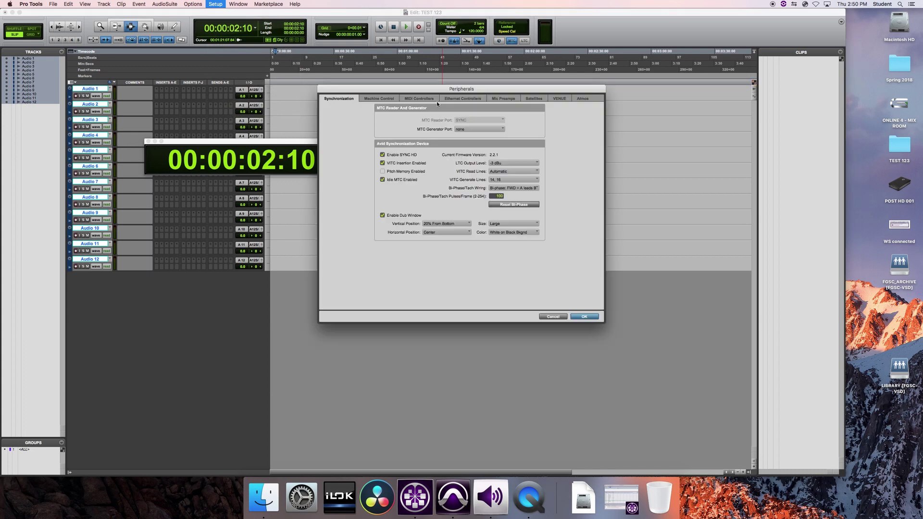
left_click_drag(433, 90, 467, 143)
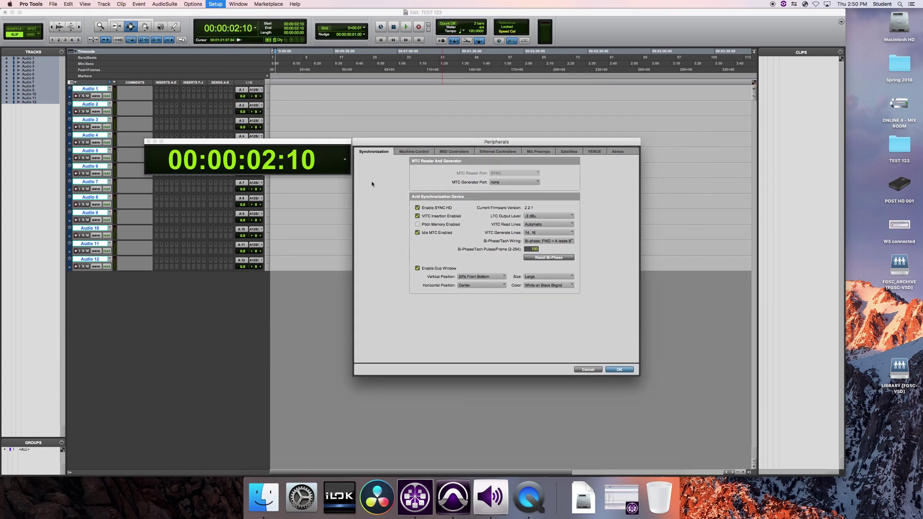
Step: Switch the Peripherals settings to the Ethernet Controllers page
left_click(509, 152)
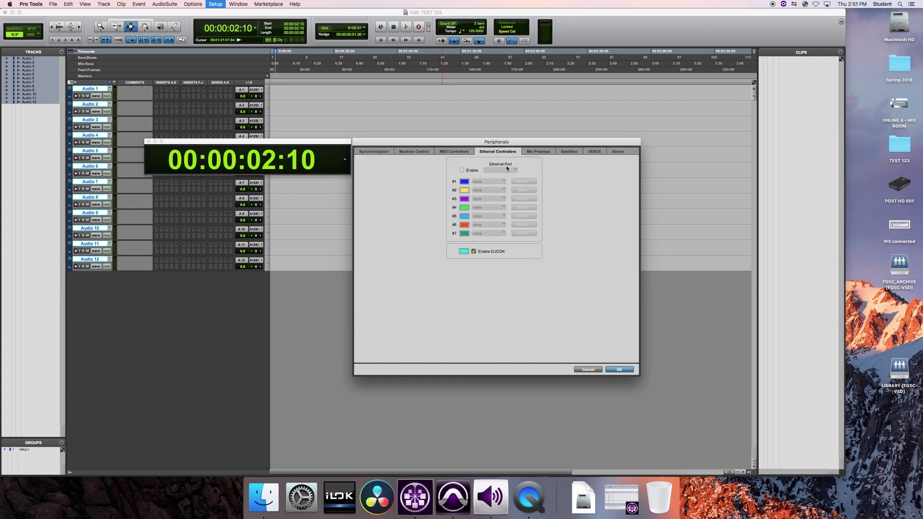